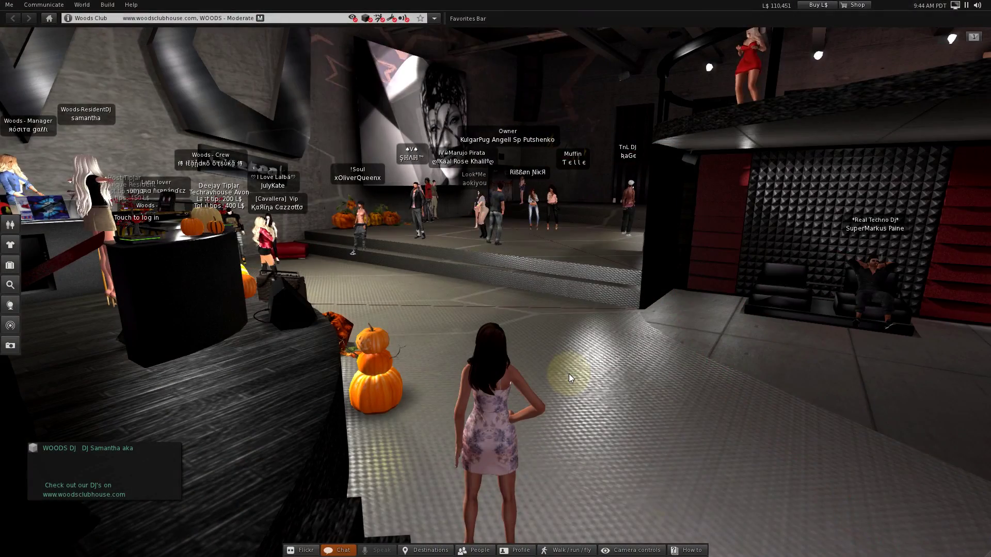
- Turn avatar Name tags Off in the General preferences and apply the change
left_click(278, 249)
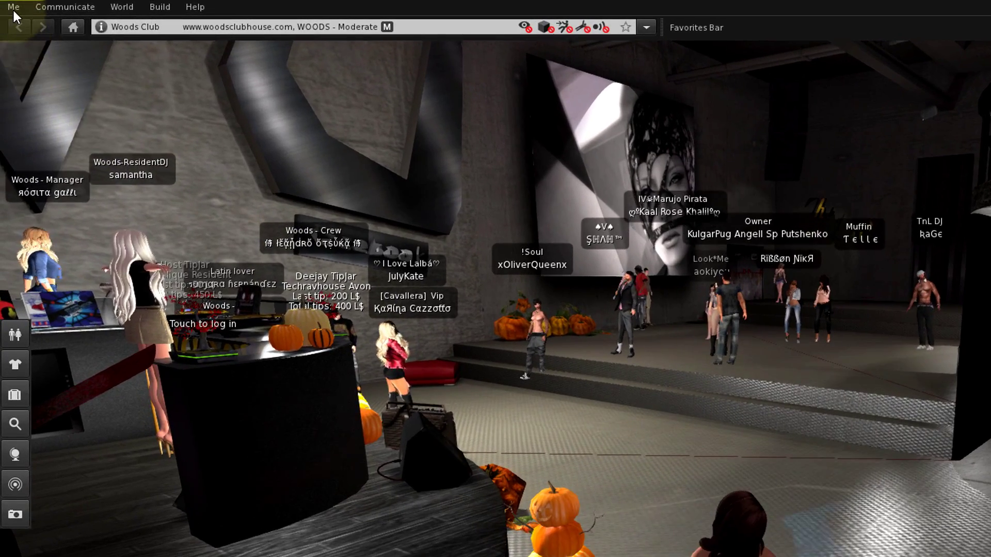
left_click(9, 5)
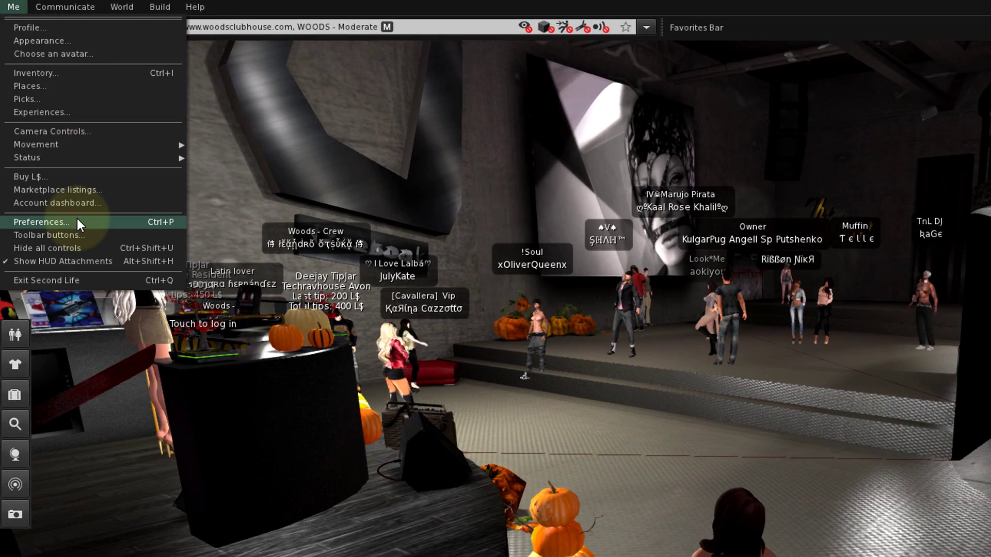
left_click(77, 221)
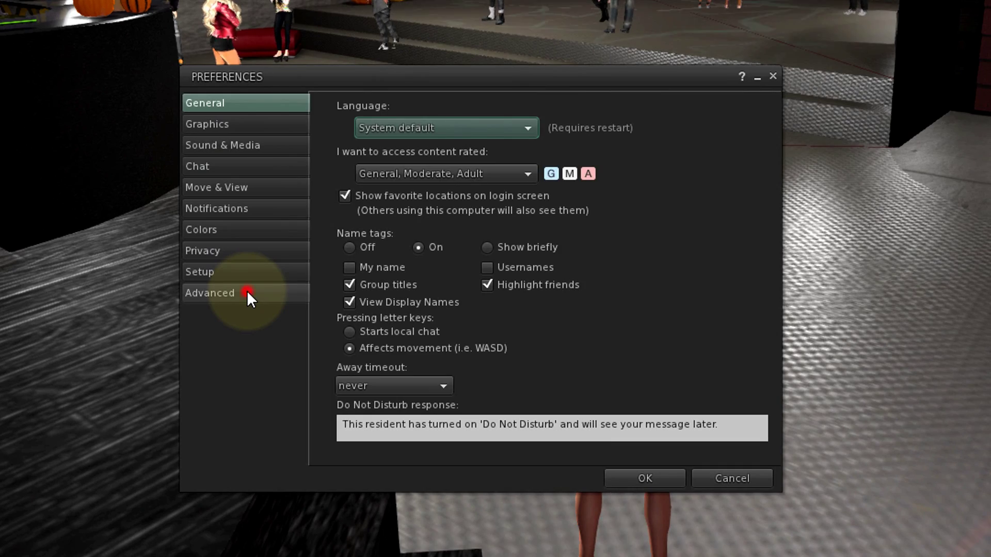
left_click(400, 555)
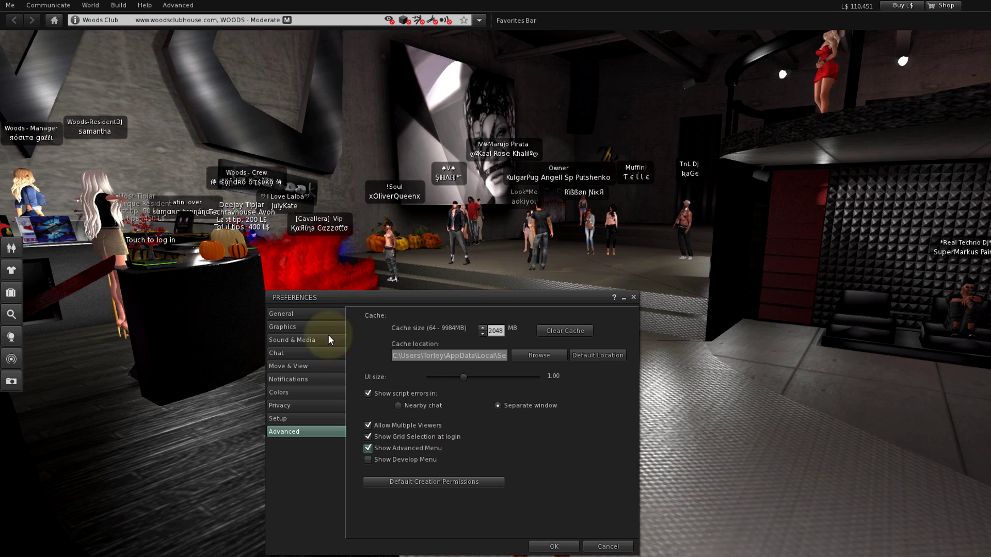
left_click(311, 311)
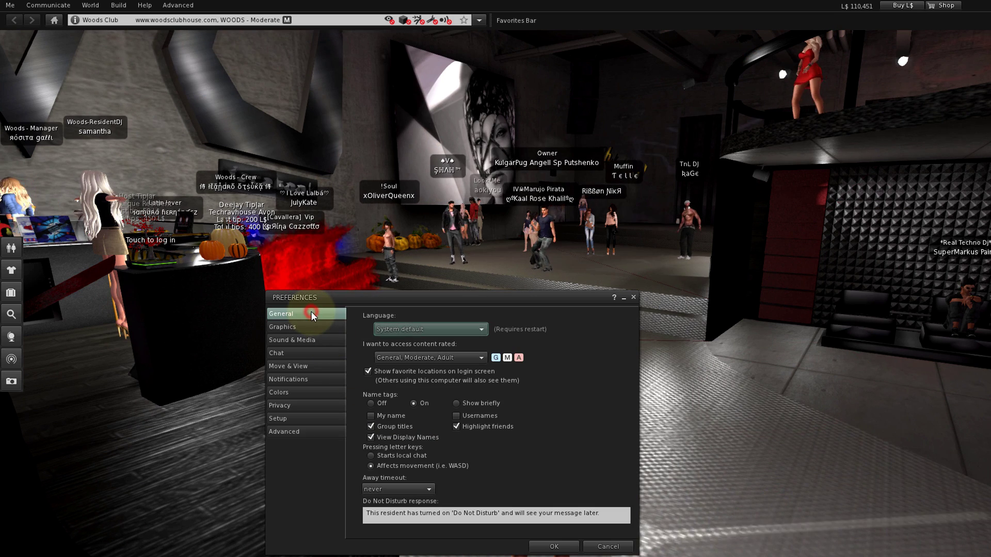
left_click(373, 401)
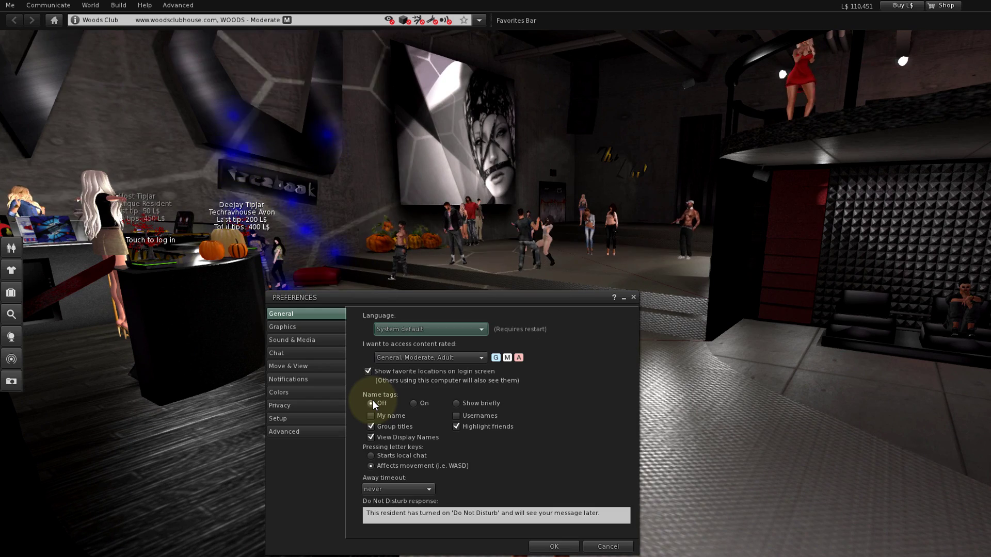
left_click(554, 547)
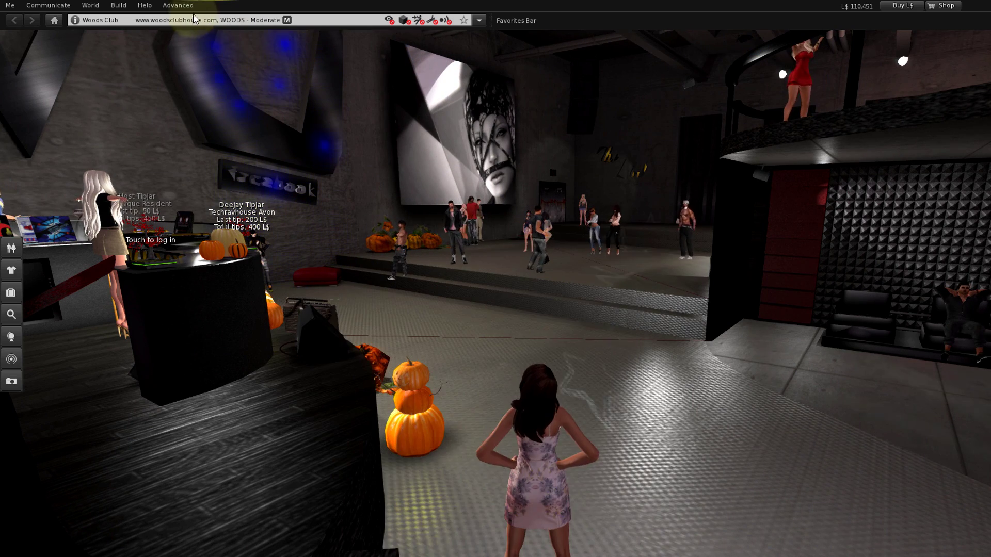
- From a torn-off Performance Tools menu, enable the Statistics Bar and overhead avatar complexity information
left_click(178, 5)
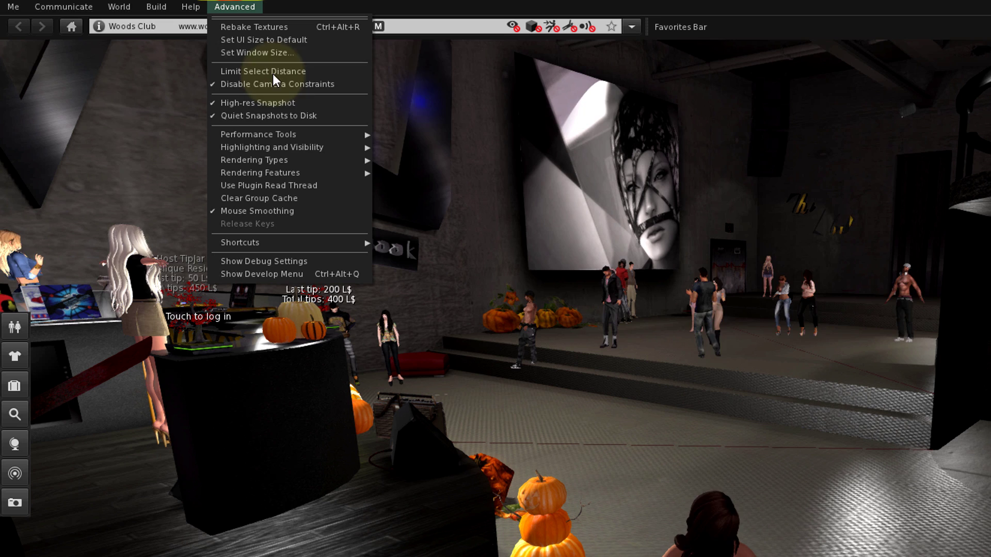
mouse_move(301, 133)
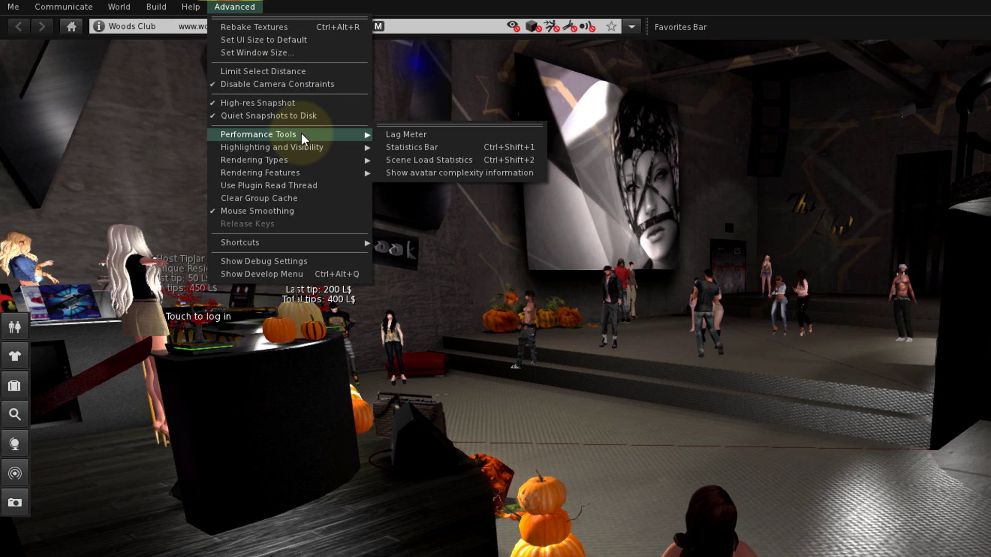
left_click(442, 126)
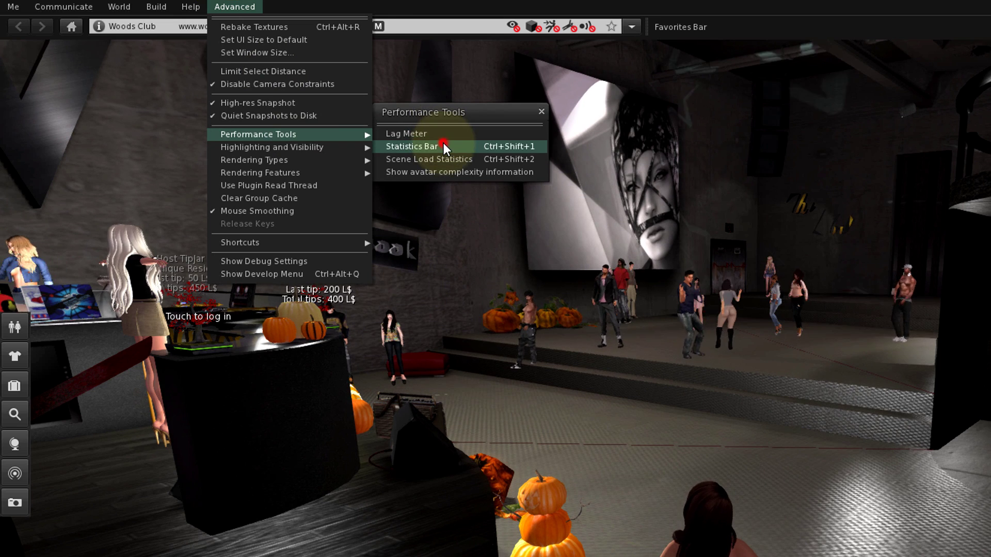
left_click(444, 145)
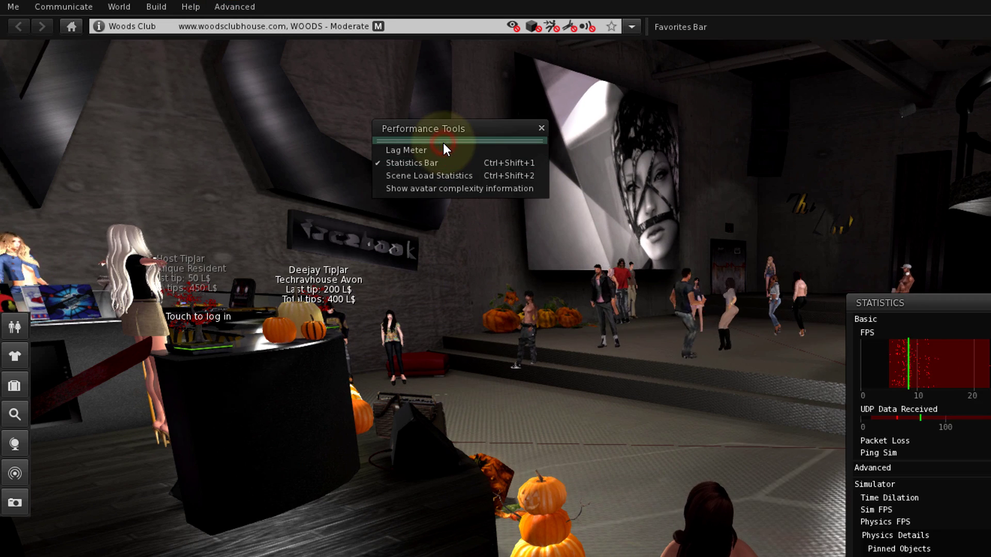
left_click(471, 190)
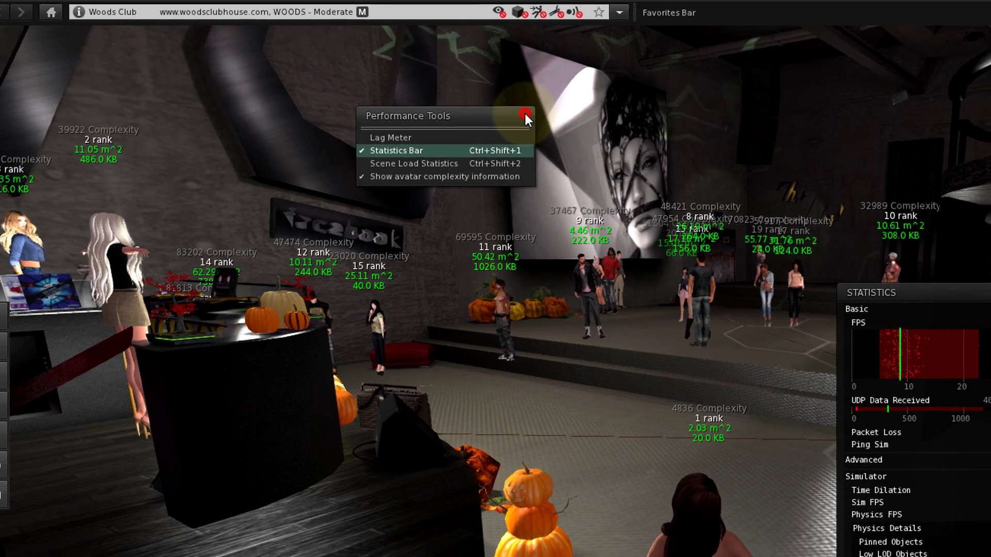
left_click(525, 115)
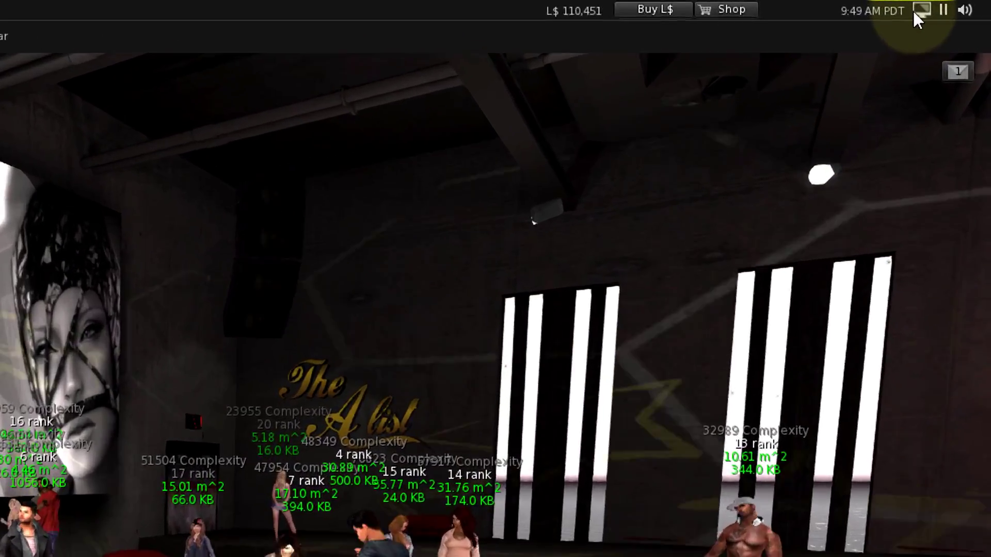
- Open Advanced Graphics Preferences from the Graphic Presets icon via Graphics Preferences
mouse_move(954, 12)
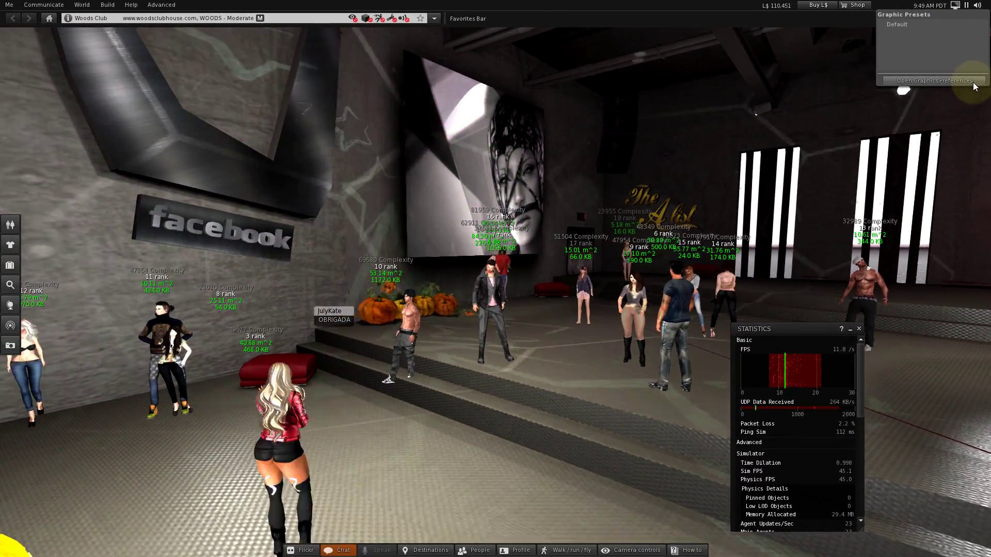
left_click(971, 85)
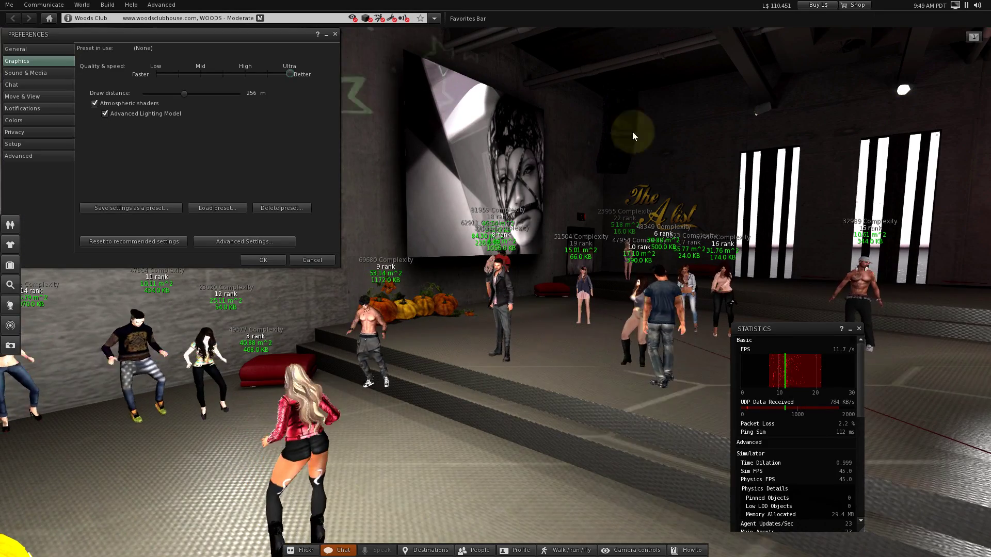
left_click(281, 242)
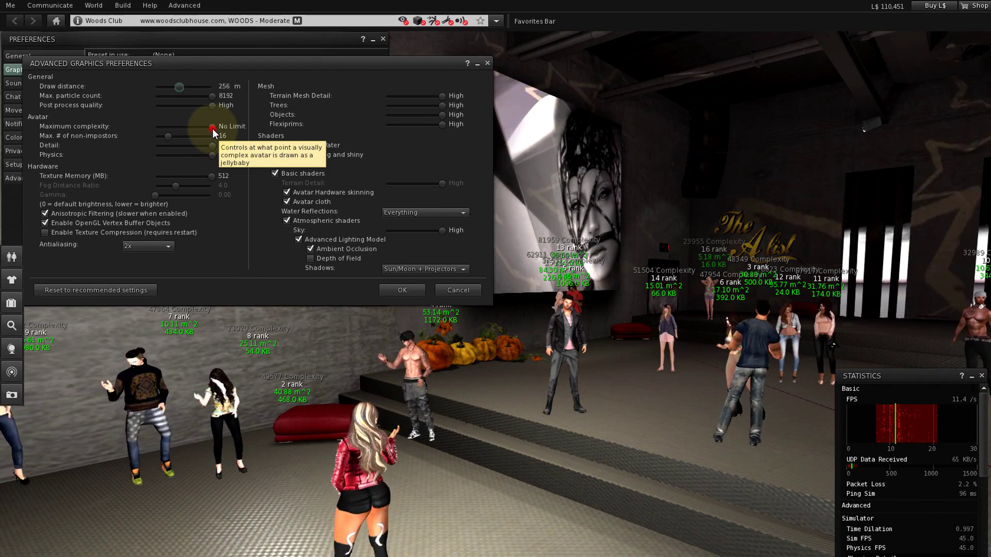
- Set Maximum complexity to 95098 and drop Max. # of non-impostors to 6
left_click_drag(212, 128, 168, 128)
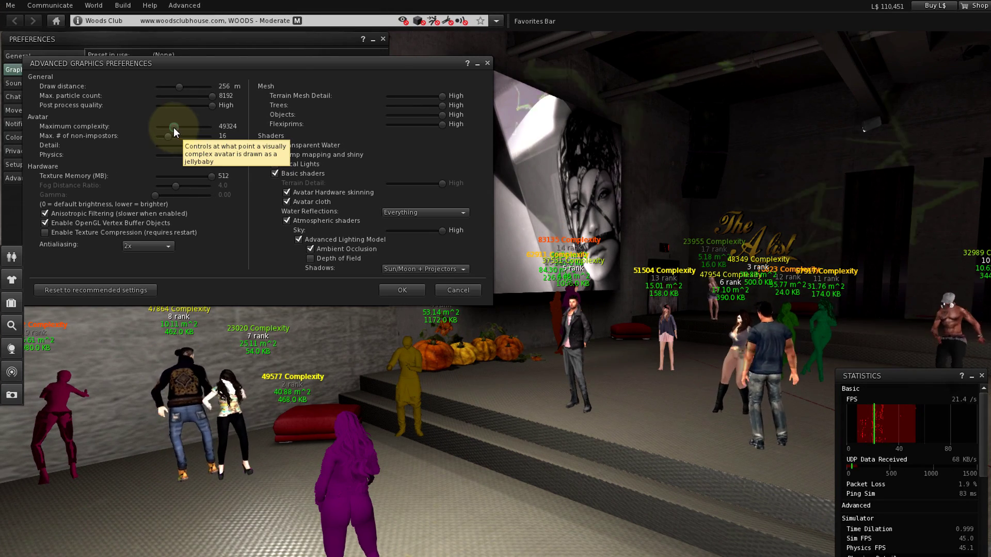
left_click_drag(173, 125, 188, 127)
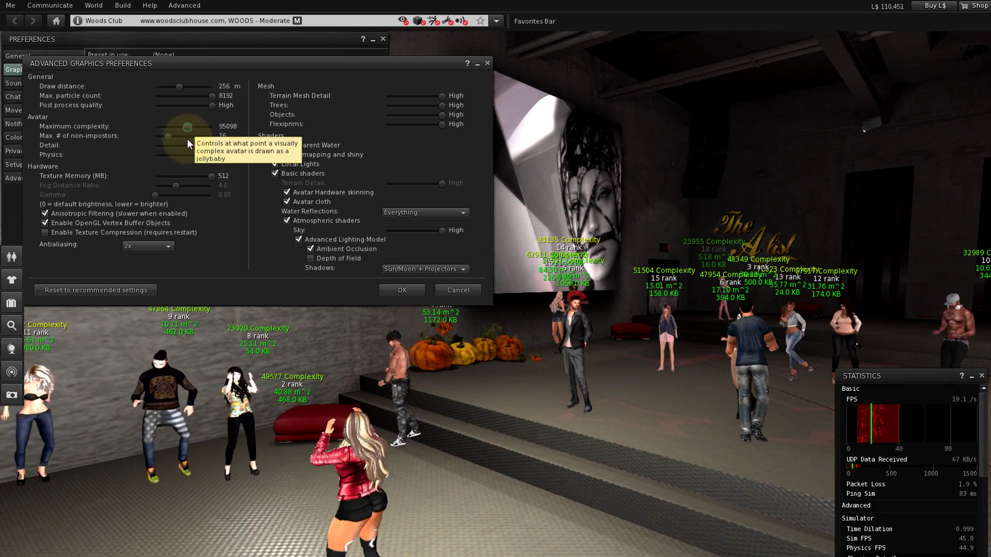
left_click_drag(168, 137, 160, 137)
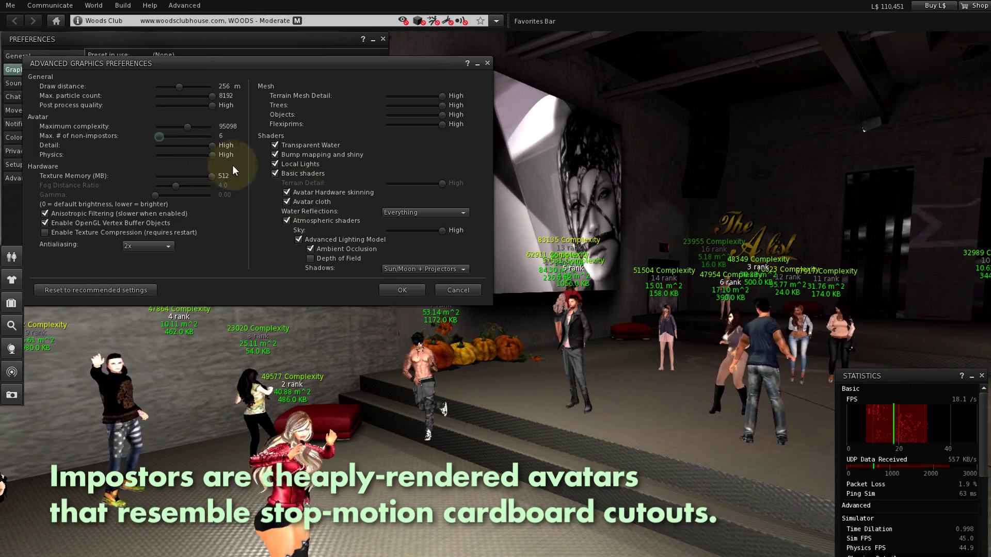
- Apply the advanced graphics settings and save them as a preset named 'Clubbing'
left_click(416, 290)
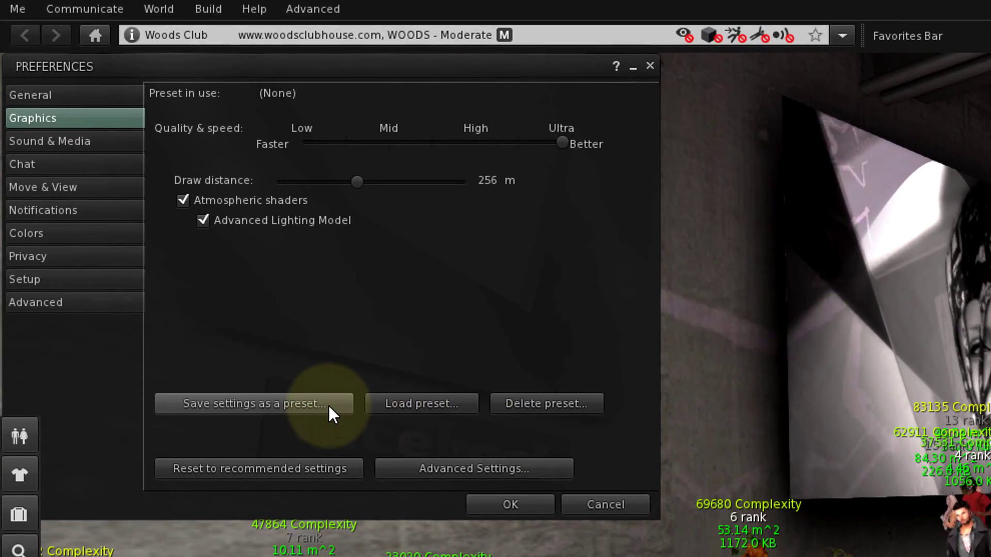
left_click(316, 390)
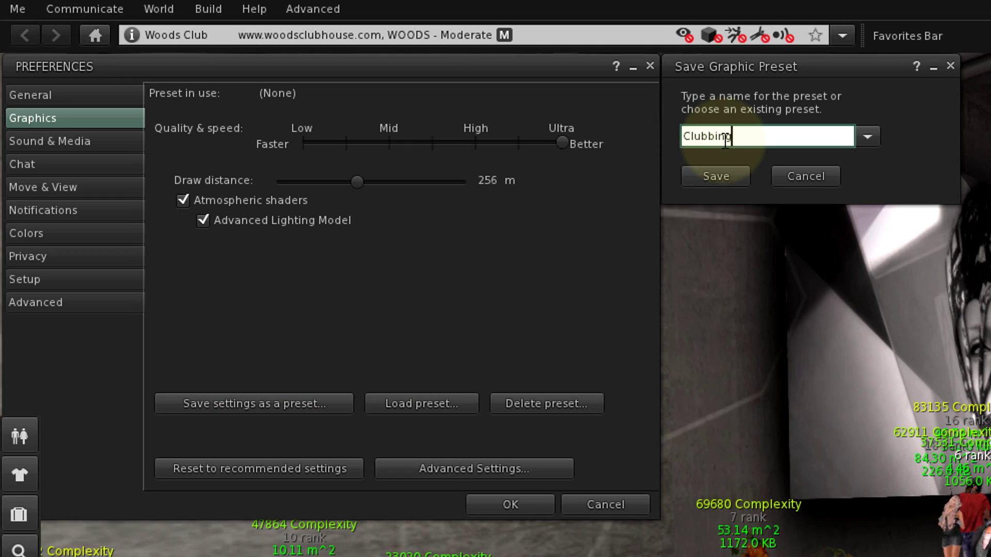
left_click(734, 175)
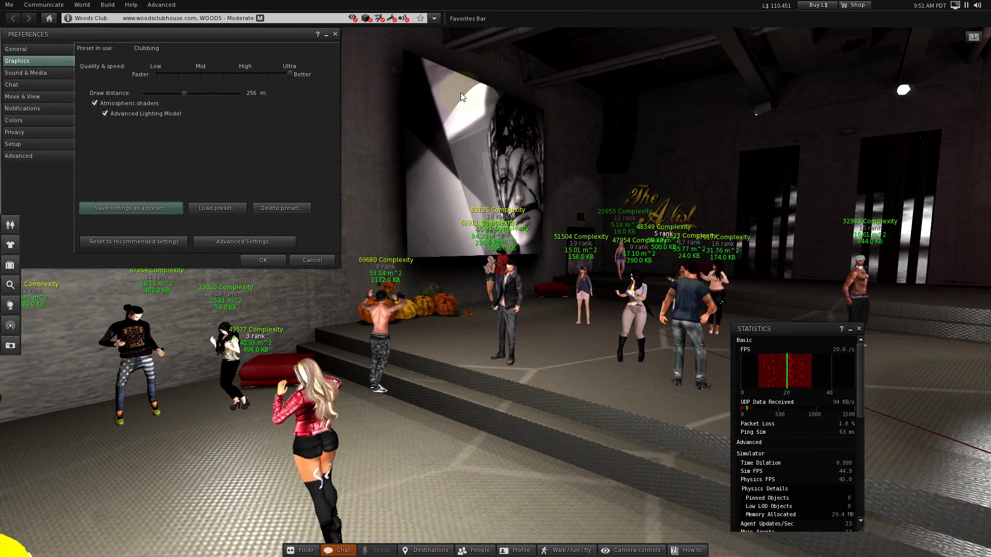
- Try the Low-Fi graphics preset, then switch back to the Clubbing preset
mouse_move(955, 5)
left_click(927, 39)
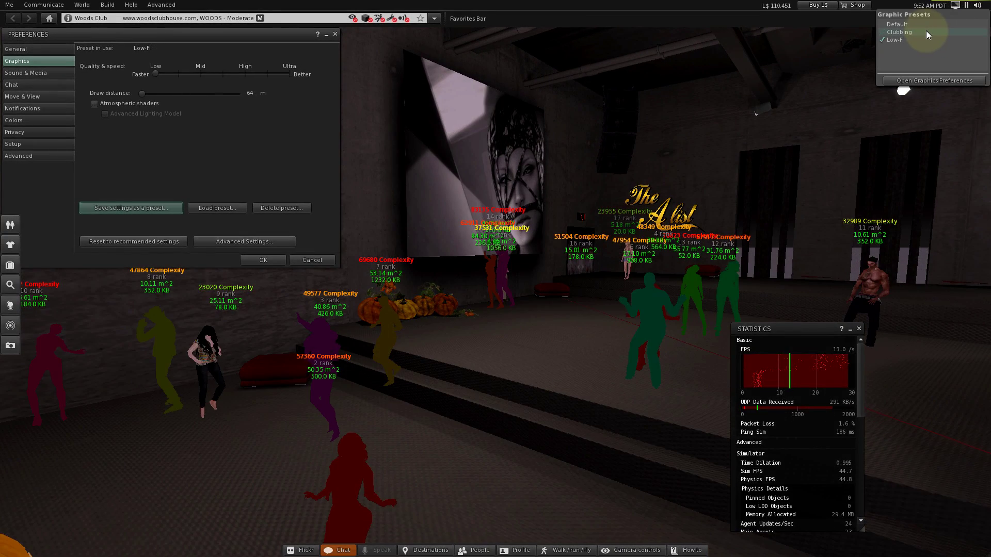
left_click(926, 31)
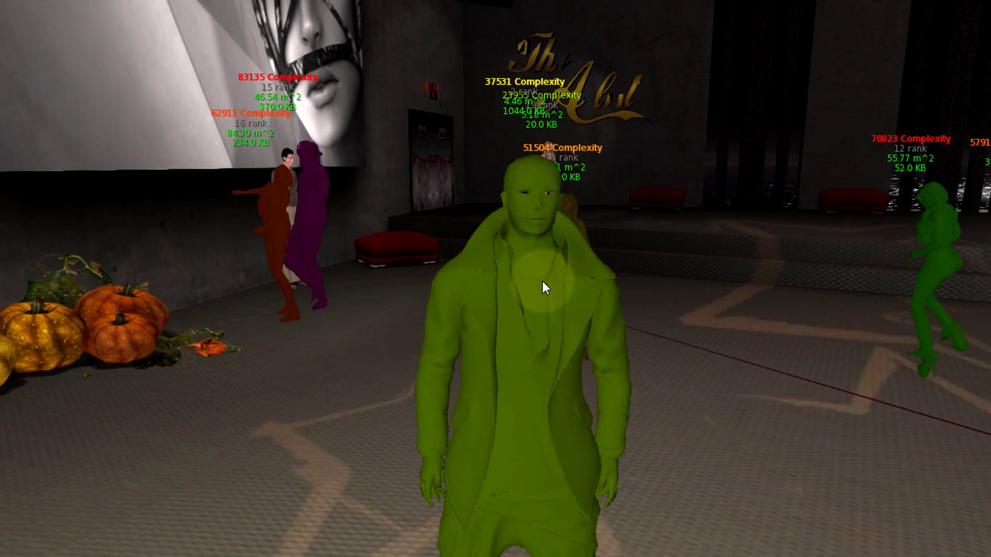
- Set the green jellybaby avatar to Do Not Render, then to Always Render Fully
right_click(543, 287)
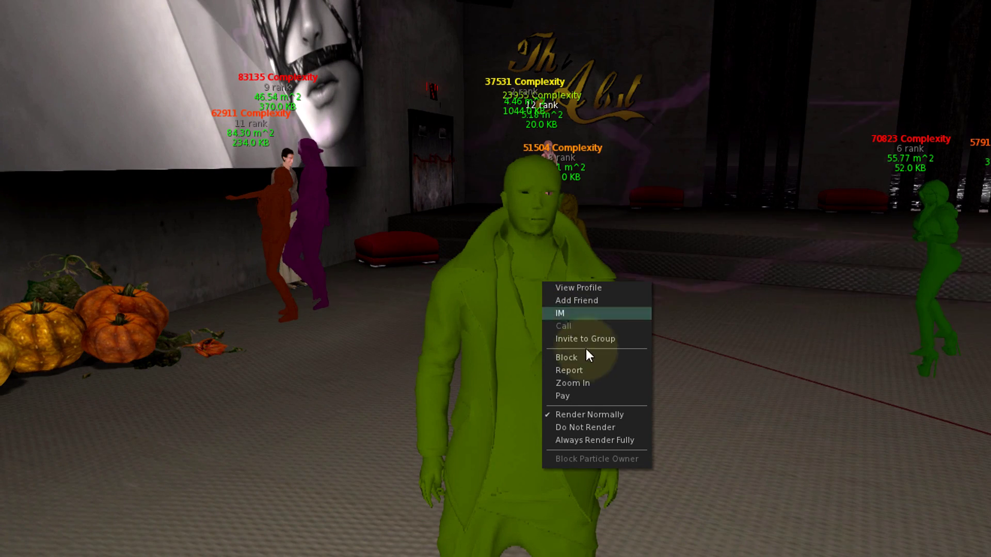
left_click(625, 427)
right_click(543, 290)
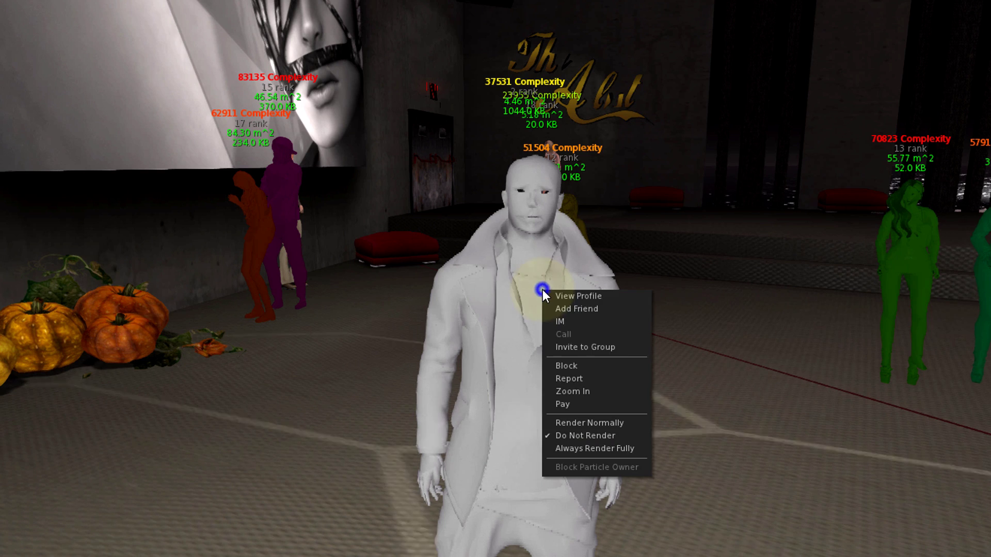
left_click(637, 447)
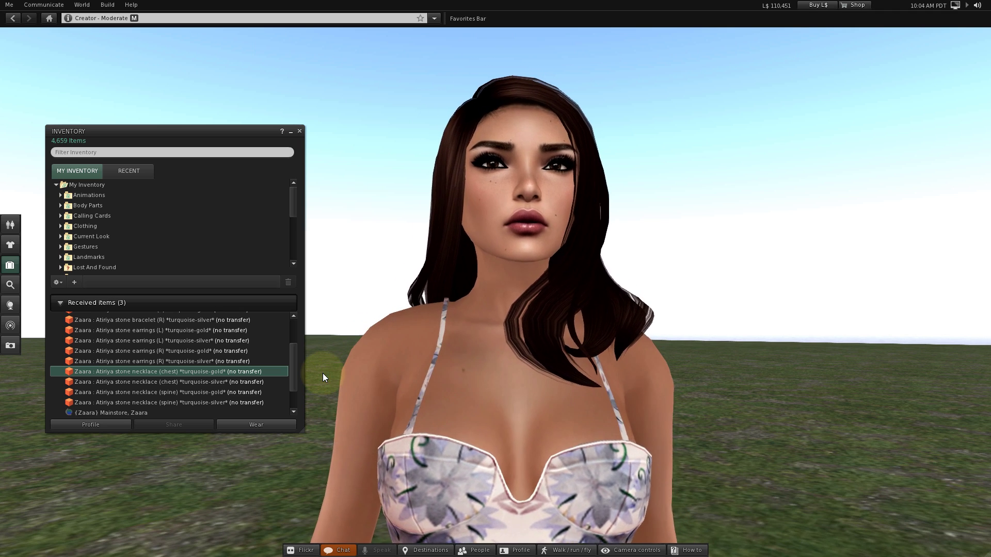
- Wear the turquoise-gold stone necklace from Inventory, detach it again, and walk forward
right_click(274, 371)
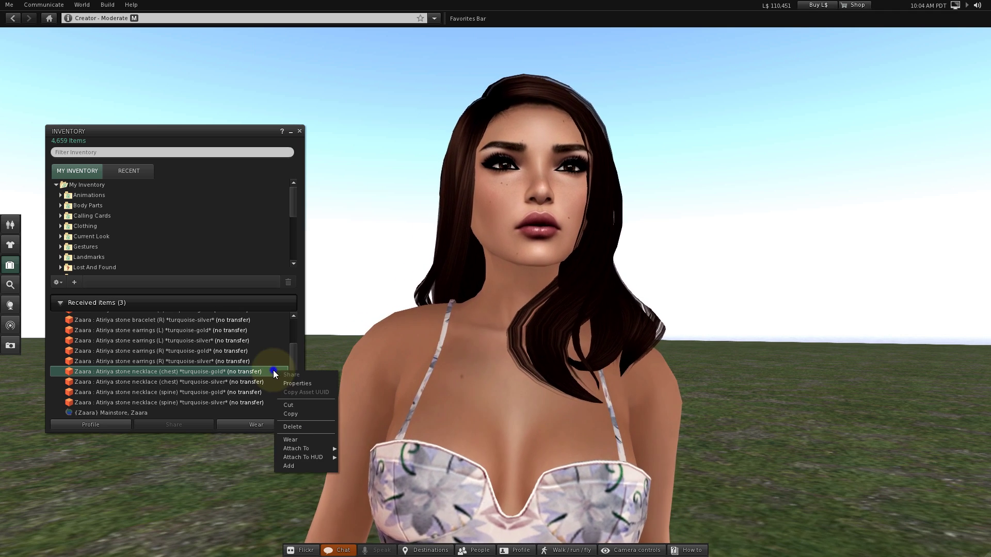
left_click(299, 464)
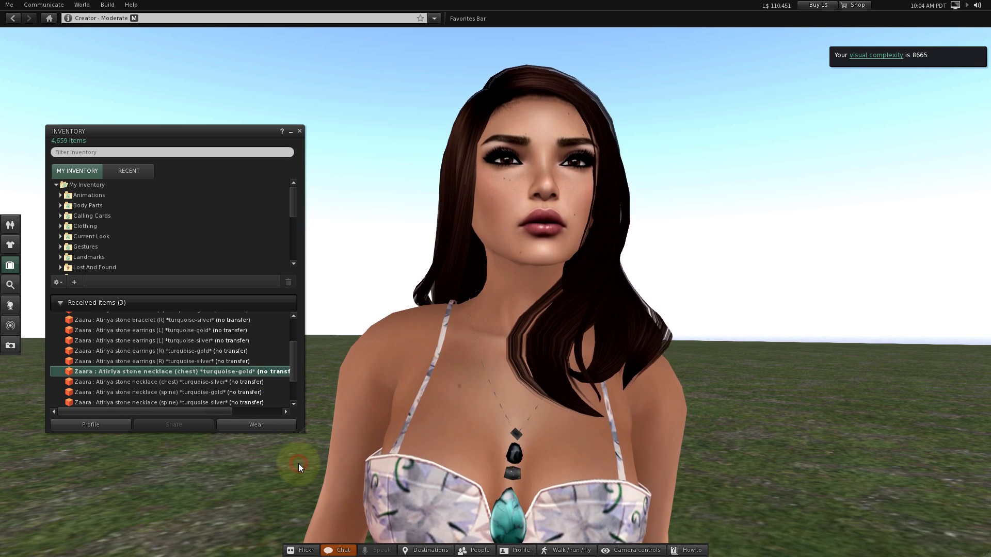
right_click(283, 371)
left_click(314, 439)
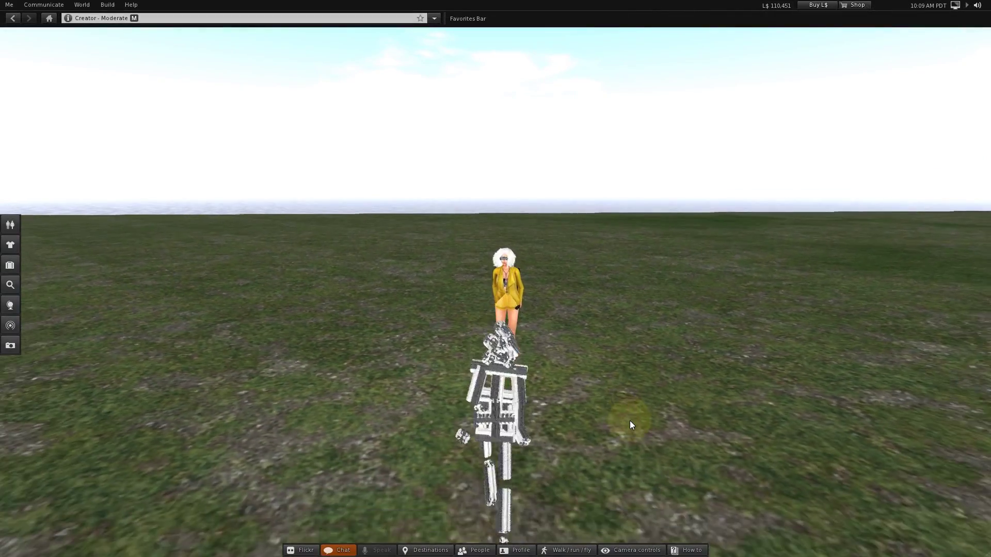
key("Up")
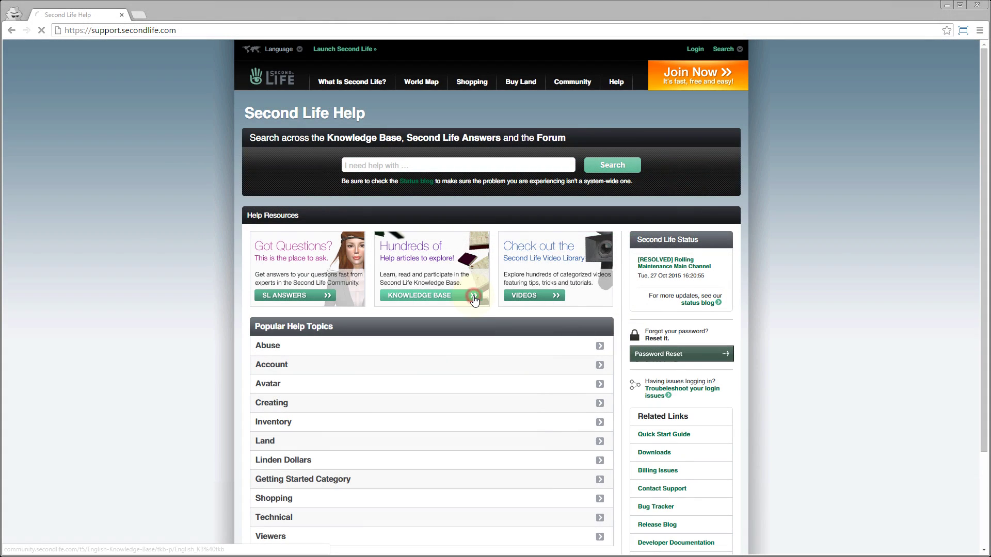
- Search the Knowledge Base for 'avatar complexity' and open the Avatar Rendering Complexity article
left_click(475, 301)
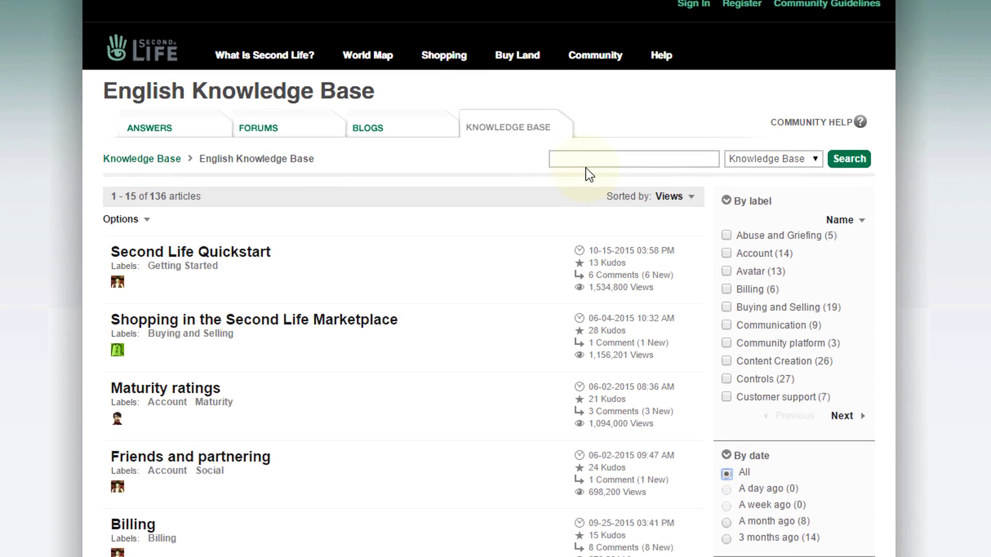
left_click(552, 162)
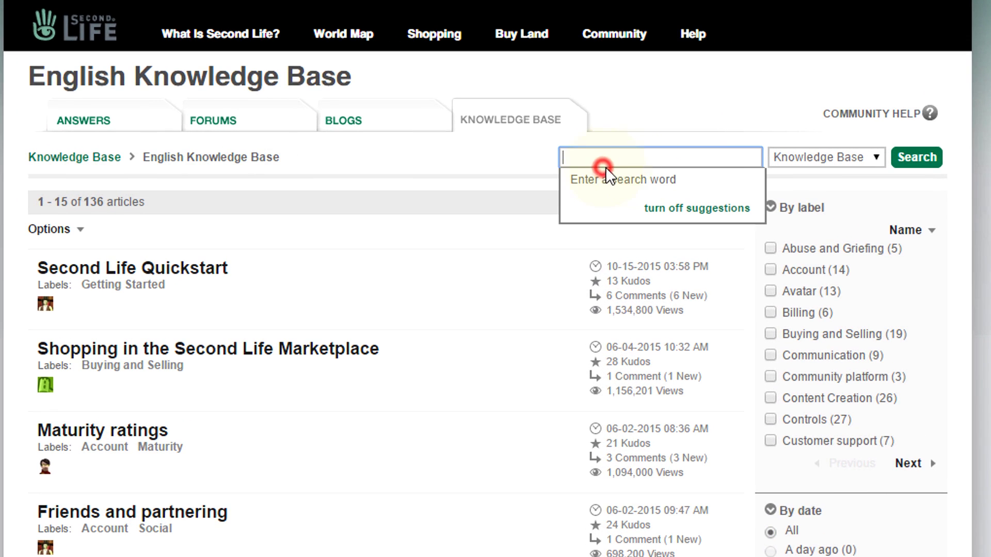
type("avatar complexity")
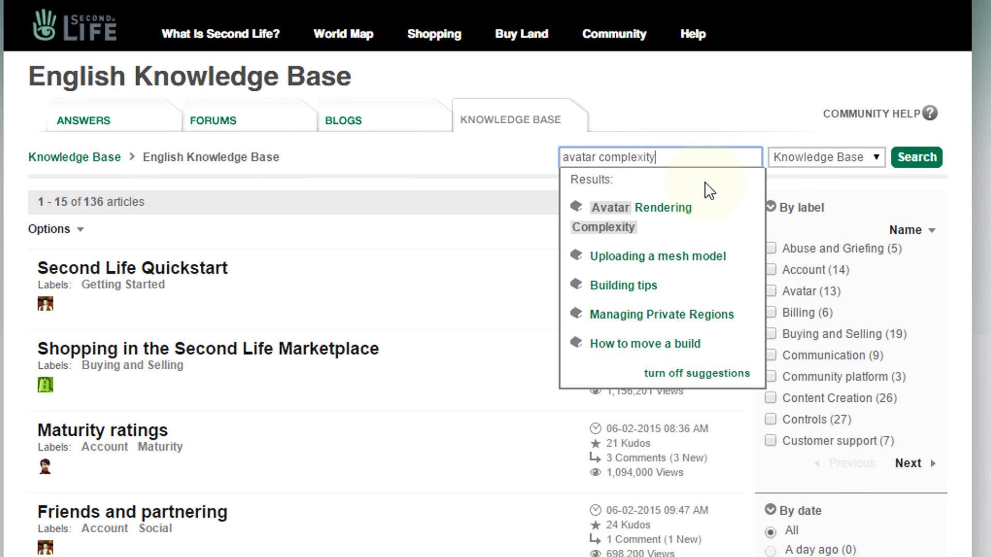
left_click(659, 233)
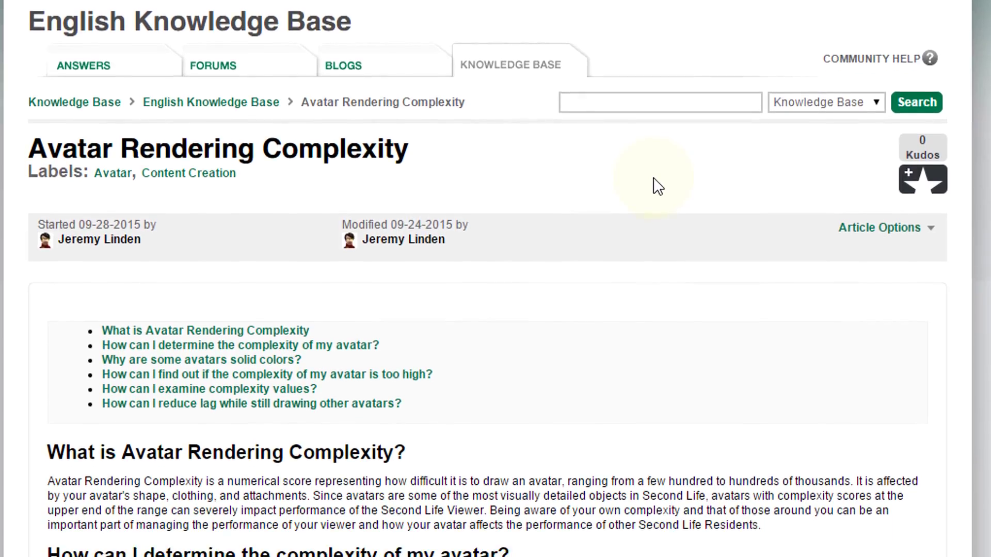